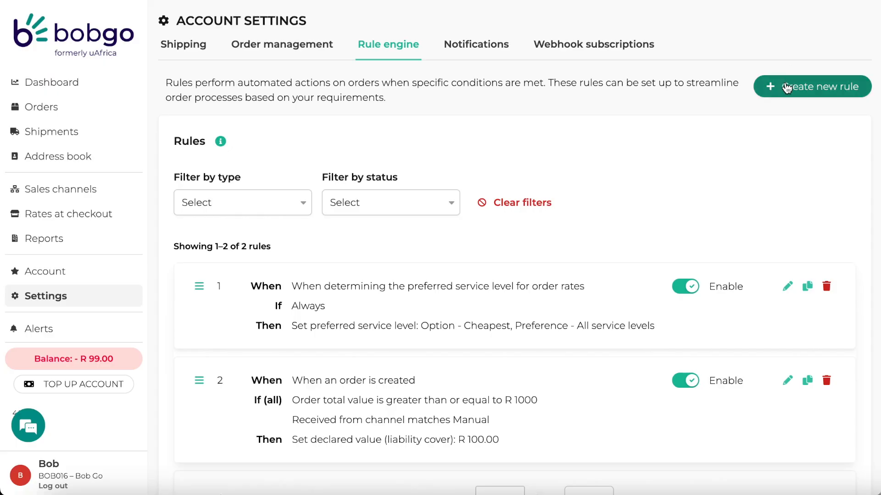
Step: Start a new rule triggered when an order is created and proceed to its conditions
left_click(787, 87)
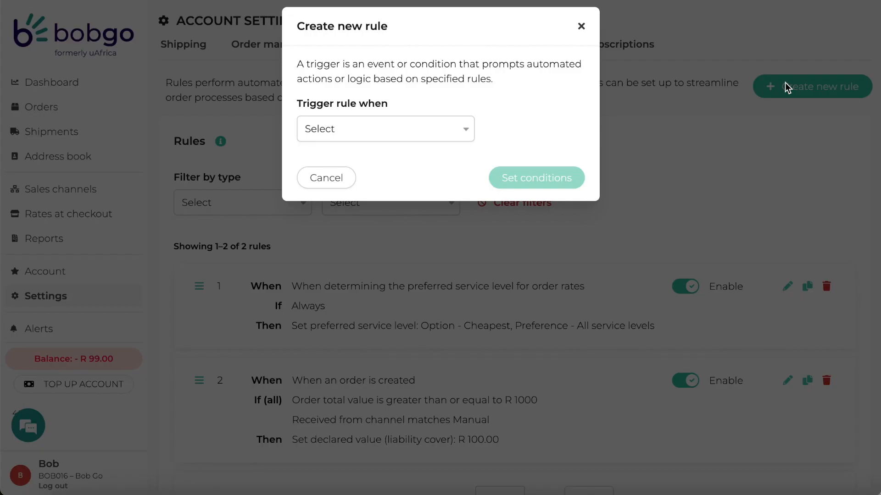
left_click(430, 131)
left_click(420, 202)
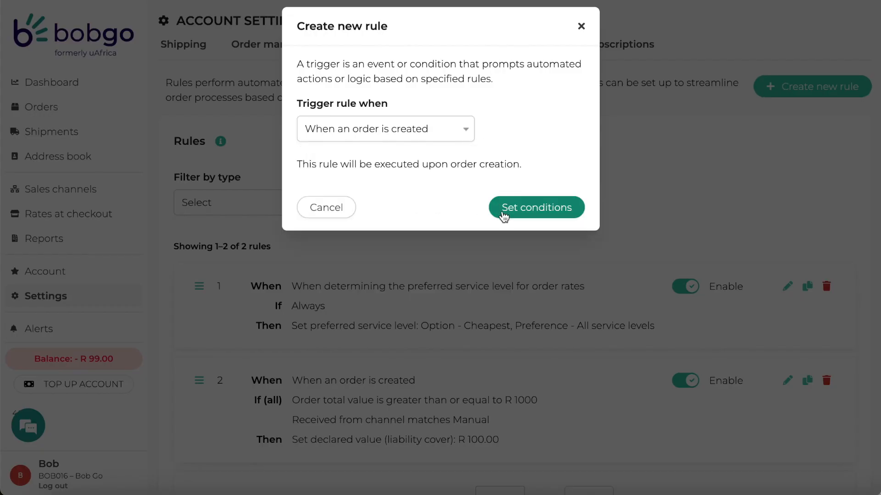
left_click(506, 209)
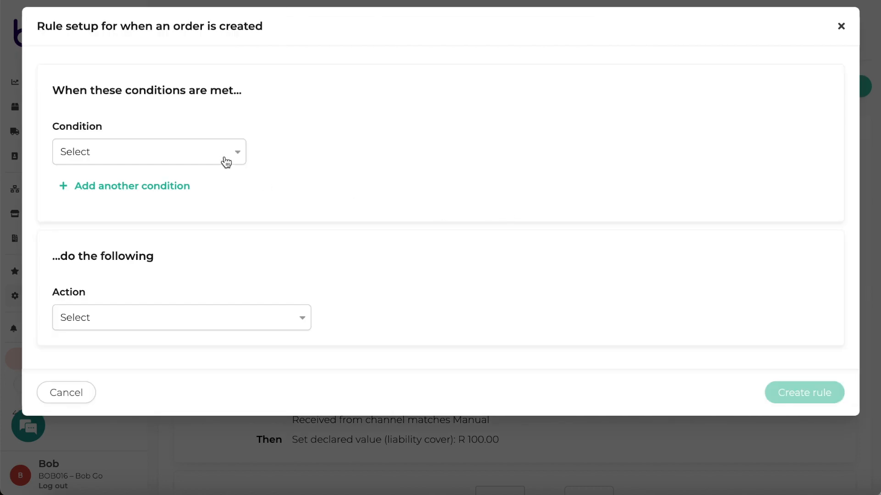
Step: Set the rule's condition to order total weight is greater than or equal to 1 kg
left_click(226, 160)
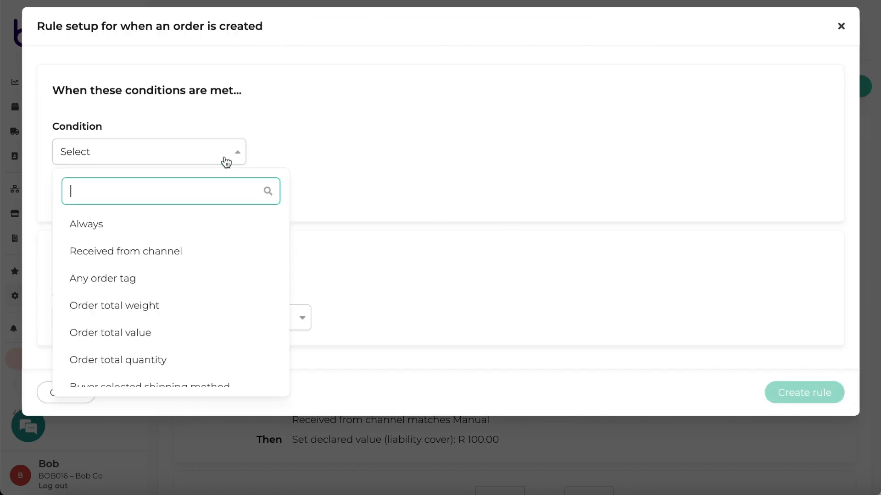
left_click(203, 307)
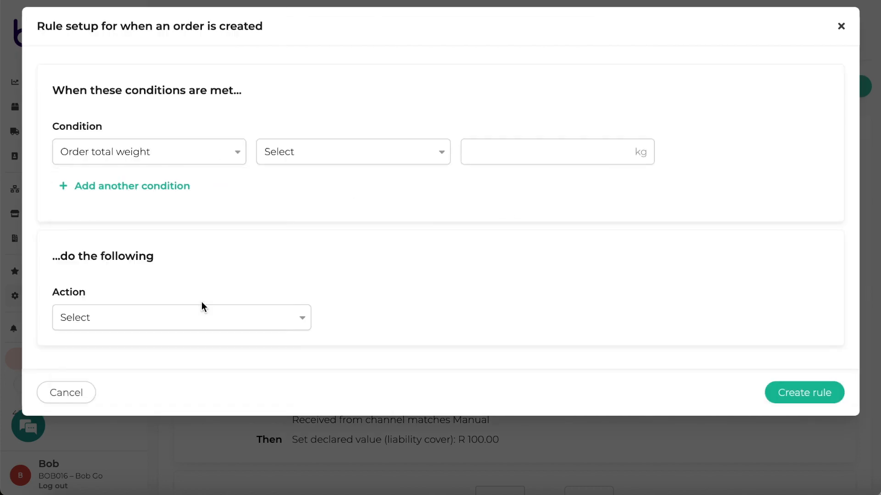
left_click(301, 153)
left_click(304, 282)
left_click(479, 159)
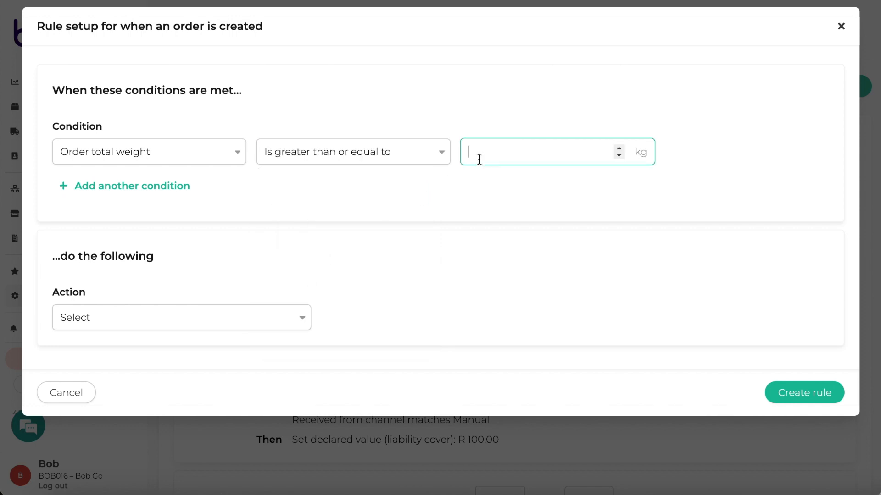
type("1")
Step: Choose Set parcels as the action of the order weight rule
scroll(380, 191, "down", 2)
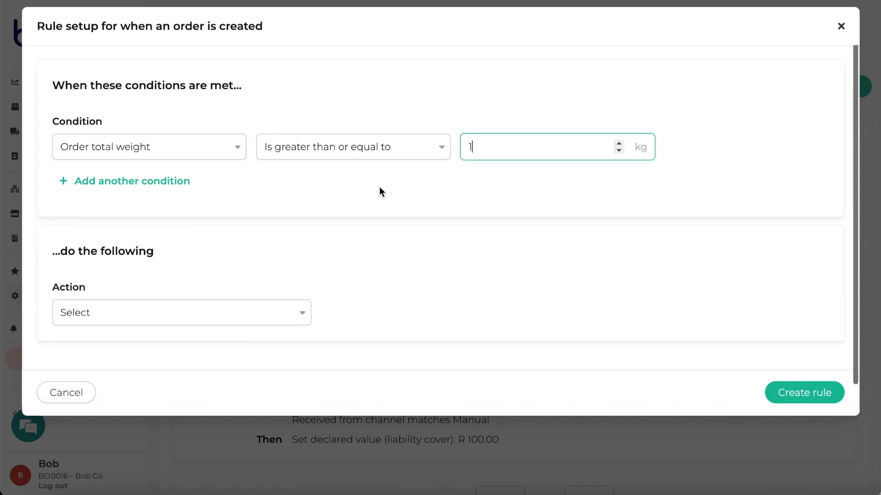
left_click(287, 291)
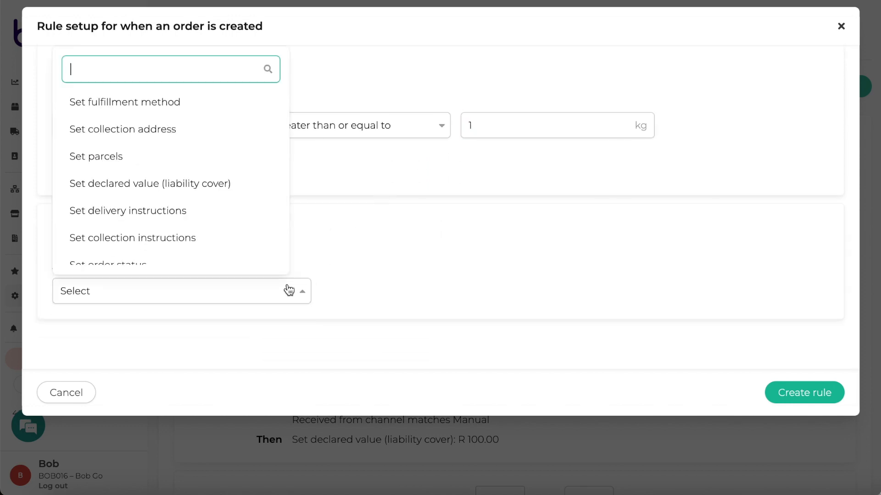
left_click(224, 155)
scroll(197, 279, "down", 3)
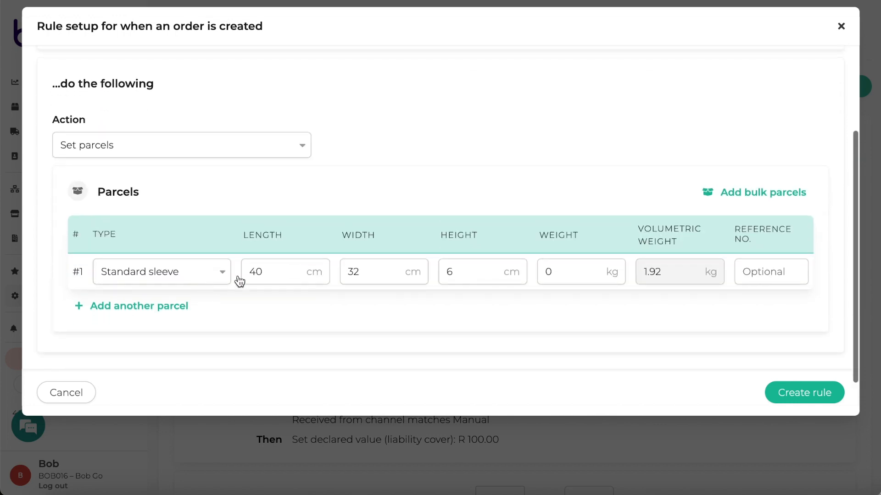
Step: Size parcel #1 to 15 cm length, 5 cm width and 5 cm height
left_click(261, 270)
key("BackSpace")
key("BackSpace")
type("15")
key("Tab")
type("5")
key("Tab")
type("5")
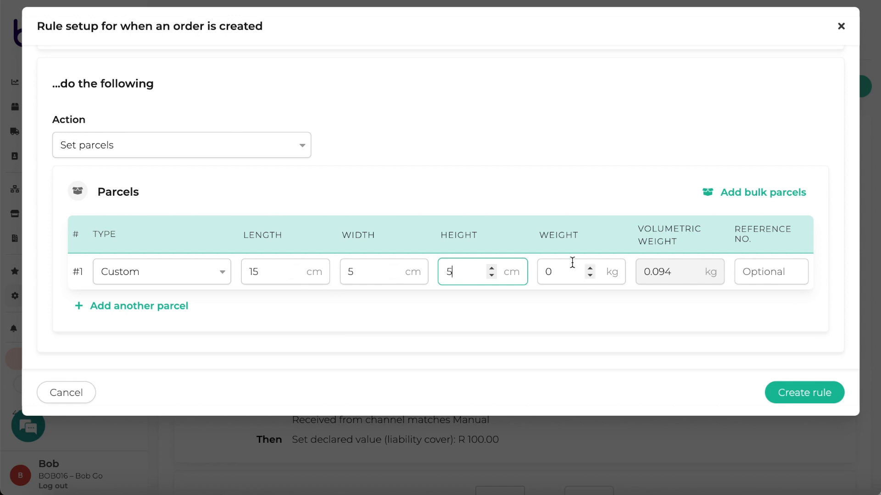
Step: Set the parcel's weight to 2 kg and create the rule
left_click(550, 273)
key("BackSpace")
type("2")
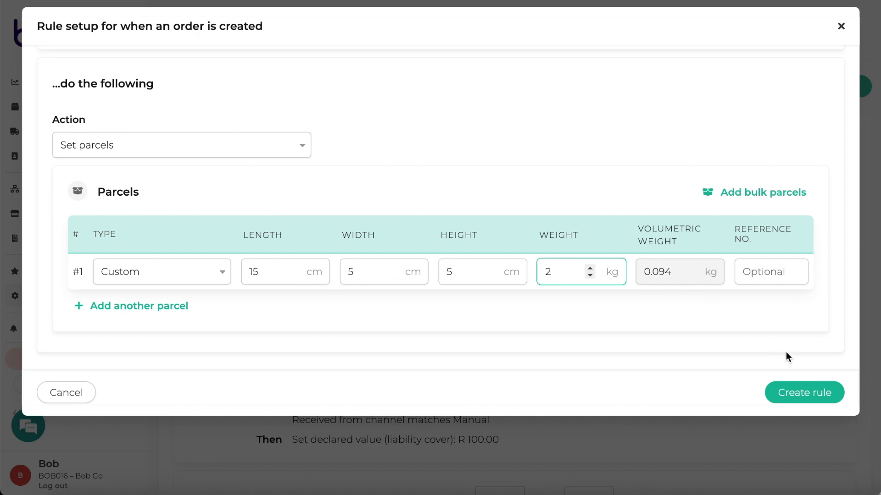
left_click(786, 393)
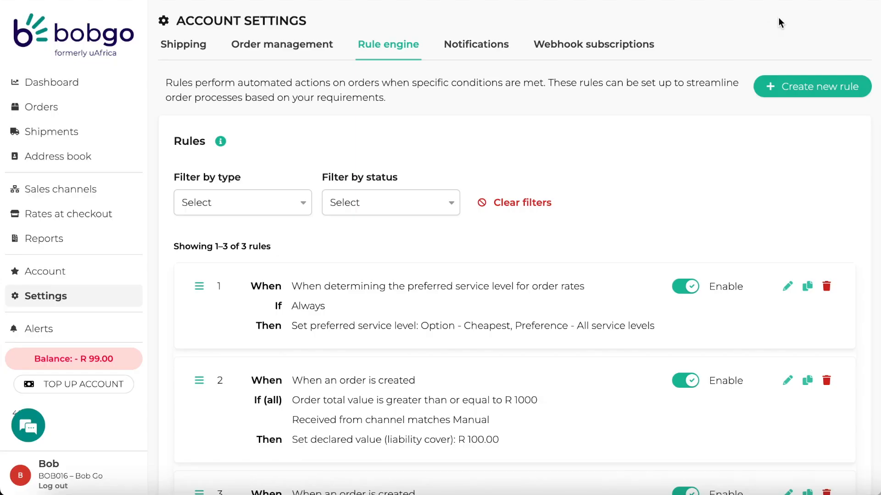
Step: Start another rule that runs when an order is created and proceed to its conditions
left_click(824, 88)
left_click(436, 124)
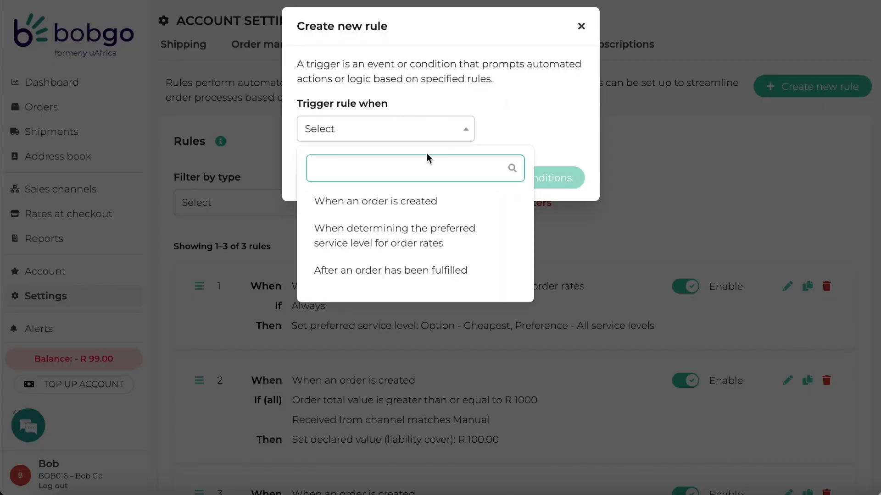
left_click(417, 201)
left_click(494, 201)
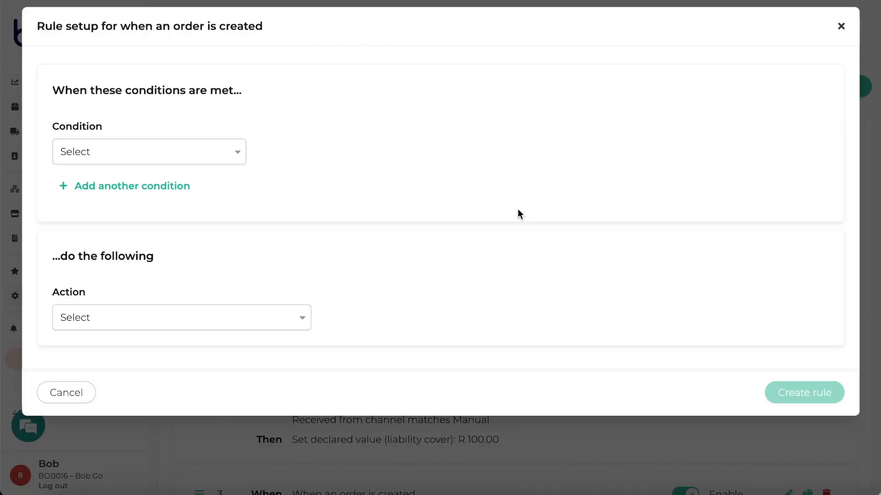
Step: Set the condition to order total quantity equals 2
left_click(175, 162)
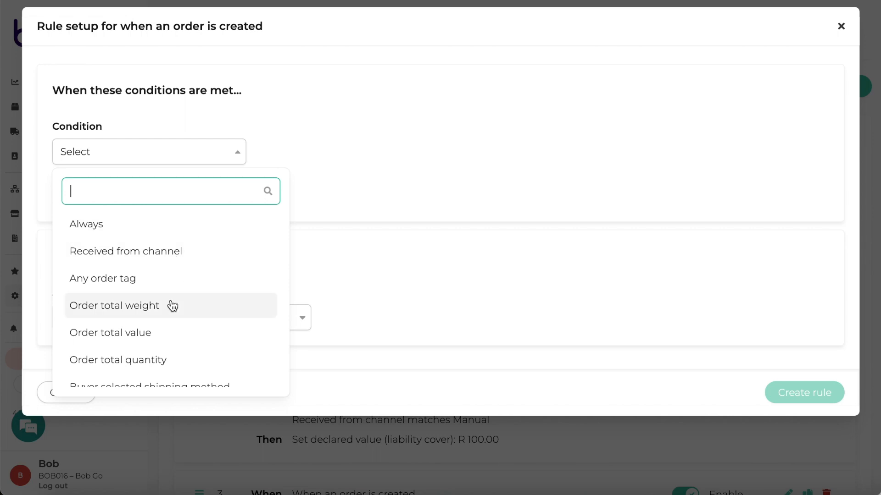
left_click(167, 358)
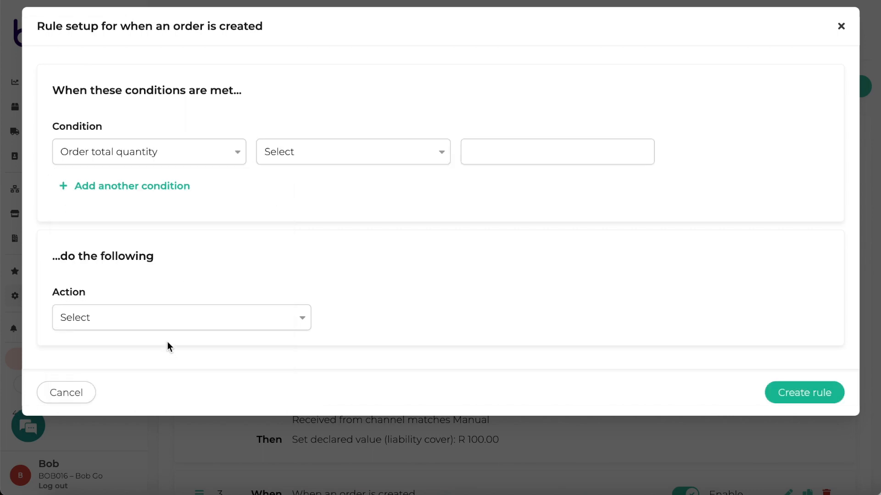
left_click(283, 162)
left_click(294, 223)
left_click(481, 141)
type("2")
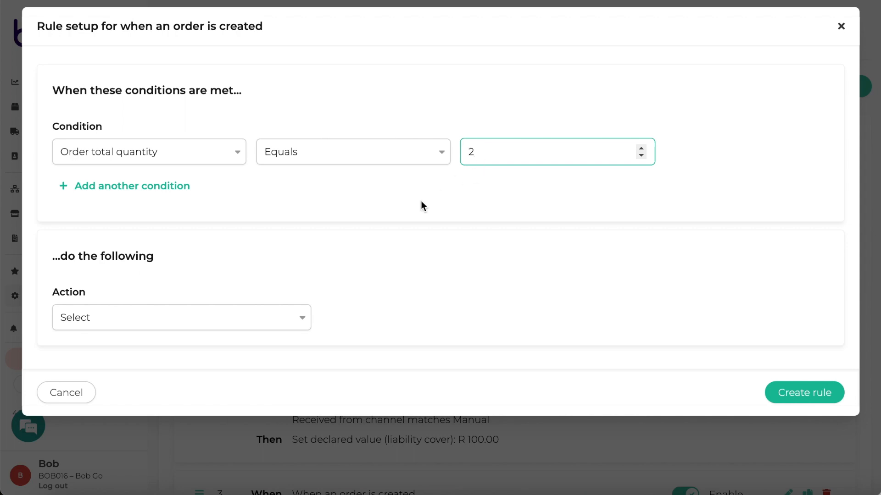
Step: Set the action to Set parcels with two Standard sleeve parcels and create the rule
scroll(329, 279, "down", 1)
left_click(298, 285)
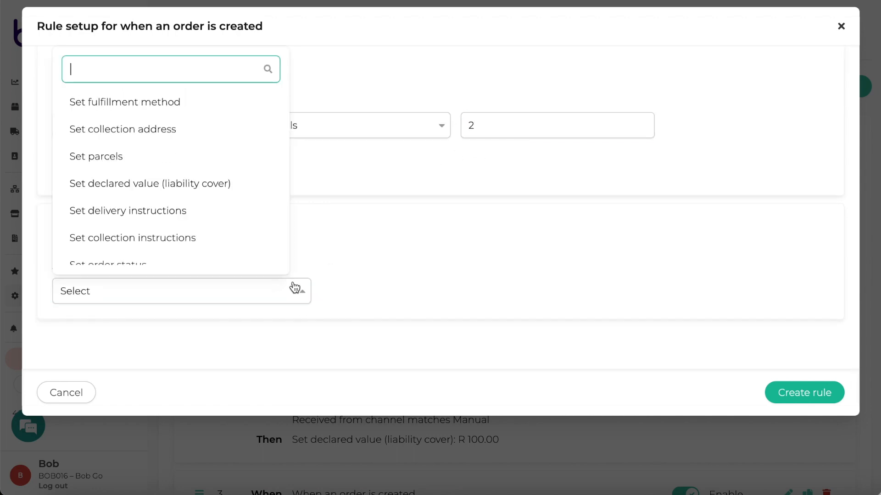
left_click(216, 168)
scroll(221, 292, "down", 4)
left_click(182, 274)
scroll(233, 320, "down", 1)
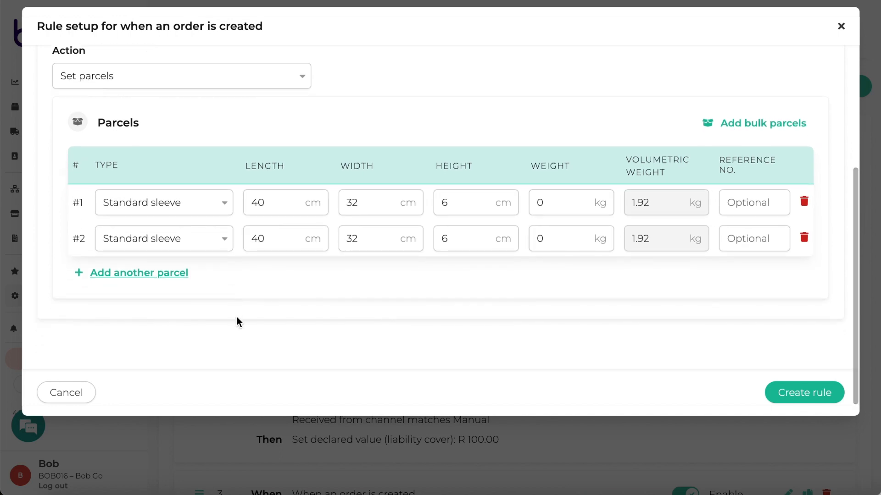
left_click(784, 392)
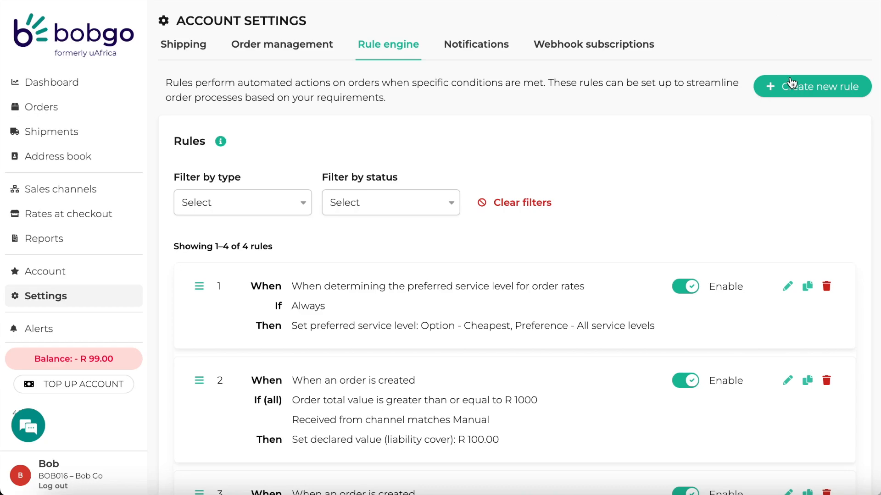
Step: Start a further rule with the trigger When an order is created and proceed to its conditions
left_click(788, 86)
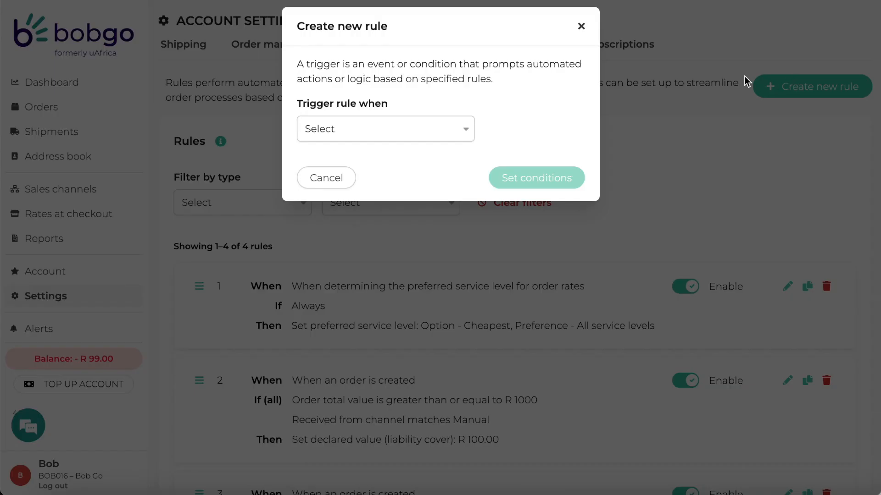
left_click(467, 137)
left_click(450, 199)
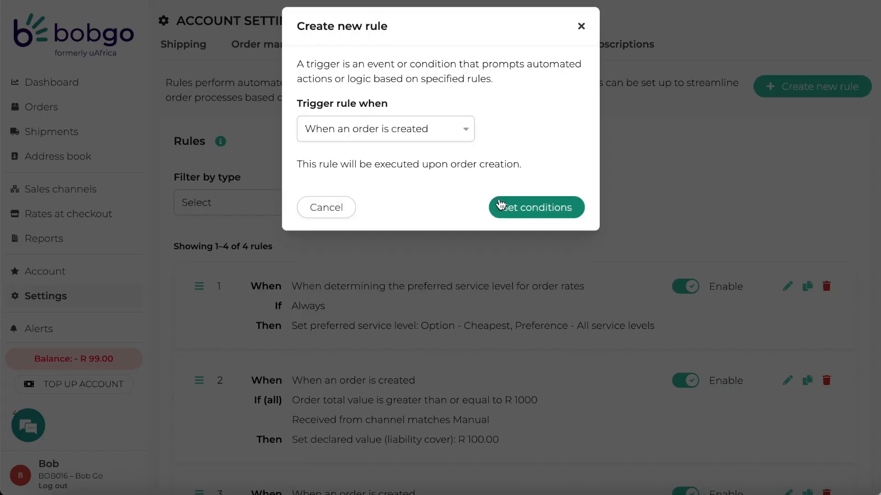
left_click(504, 206)
Step: Set the condition to order total value is greater than or equal to R 750
left_click(222, 158)
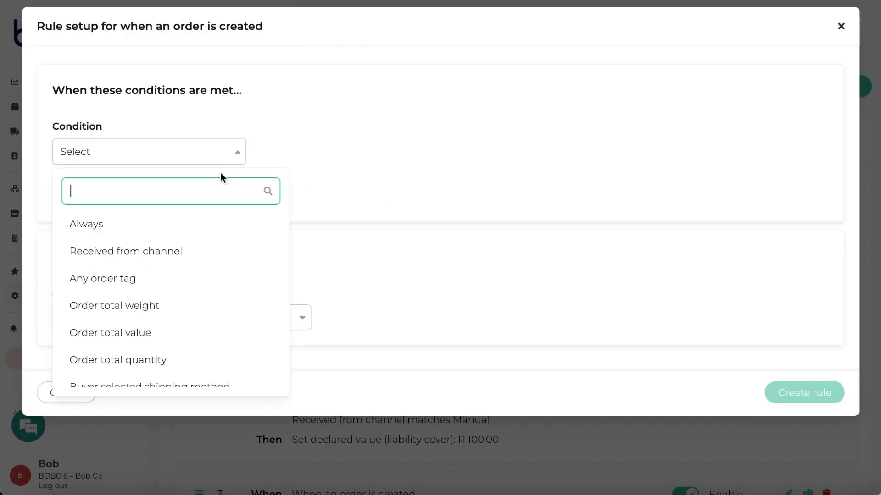
scroll(207, 304, "down", 1)
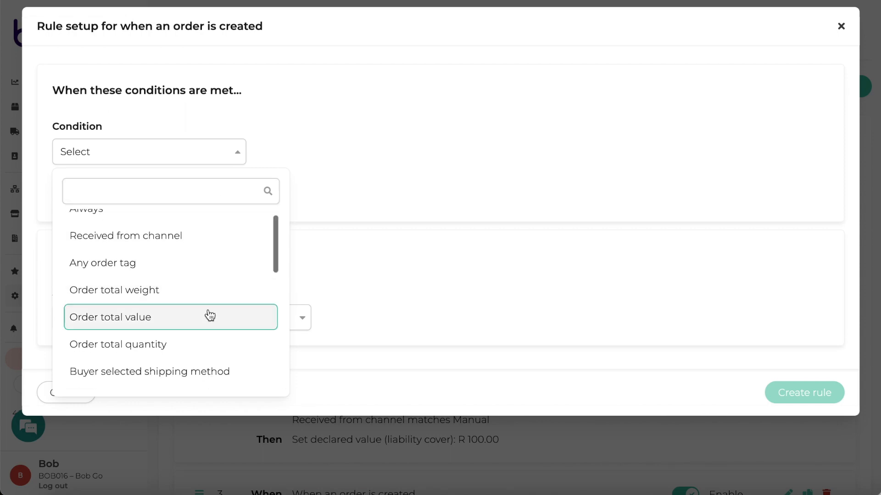
left_click(206, 314)
left_click(316, 151)
left_click(320, 281)
left_click(504, 145)
type("750")
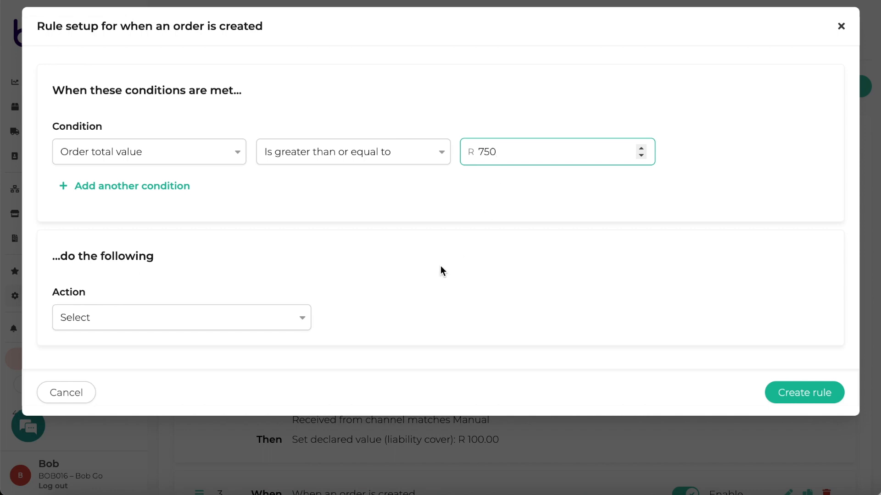
Step: Choose Set declared value (liability cover) as the order value rule's action and create the rule
scroll(440, 271, "down", 1)
left_click(289, 302)
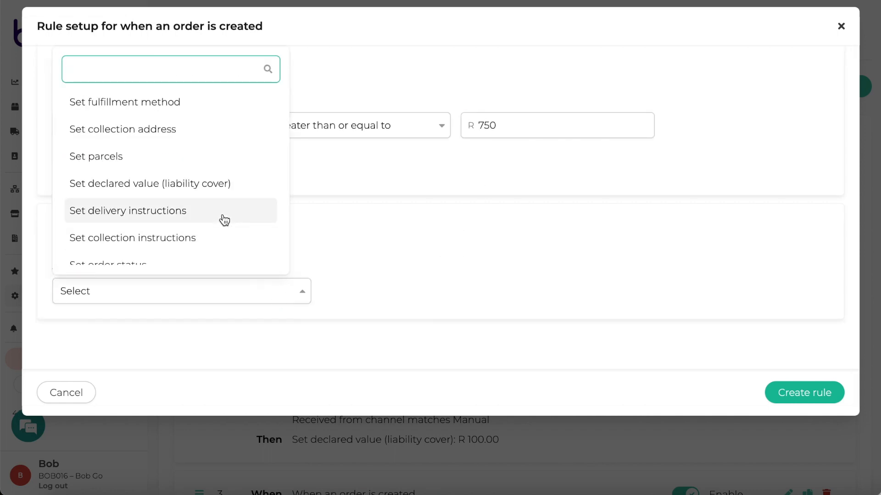
left_click(220, 190)
left_click(585, 291)
left_click(842, 395)
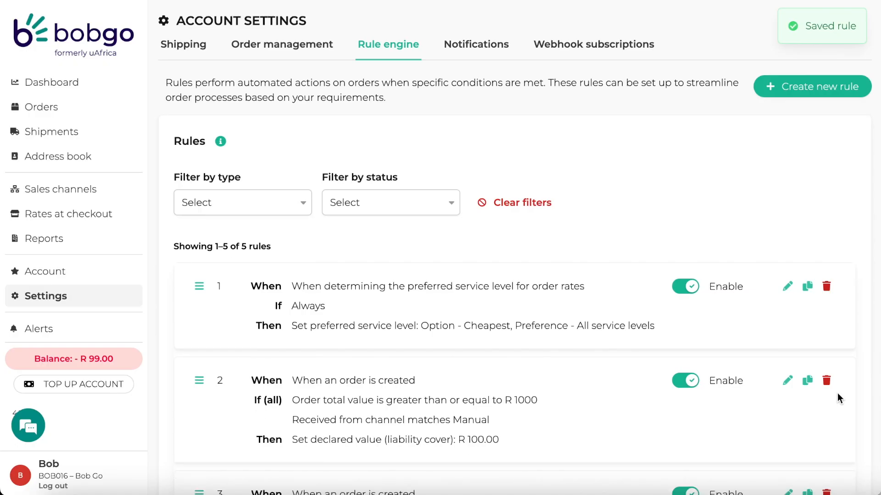
scroll(837, 395, "down", 4)
scroll(838, 394, "down", 5)
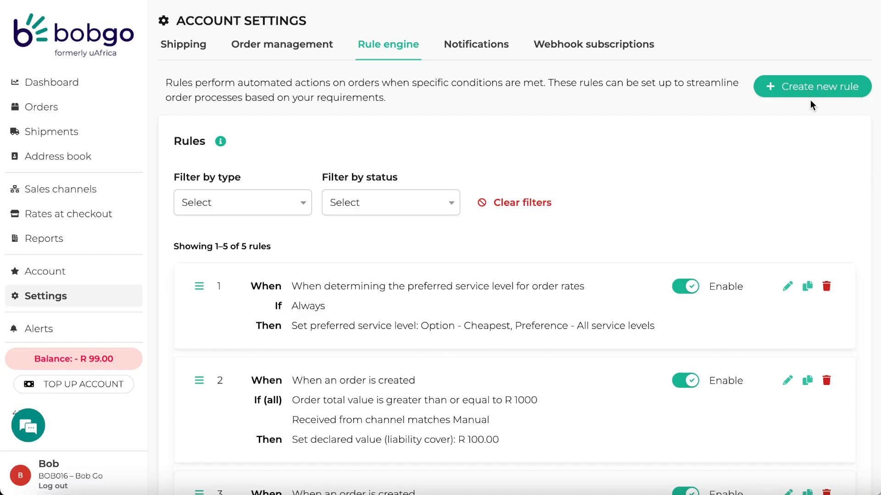
Step: Start one more rule triggered when an order is created and proceed to its conditions
left_click(810, 95)
left_click(458, 128)
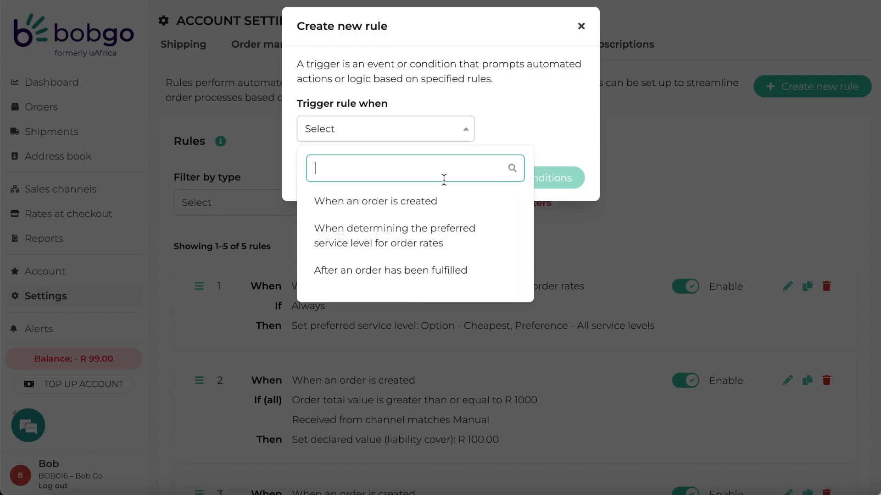
left_click(440, 200)
left_click(526, 207)
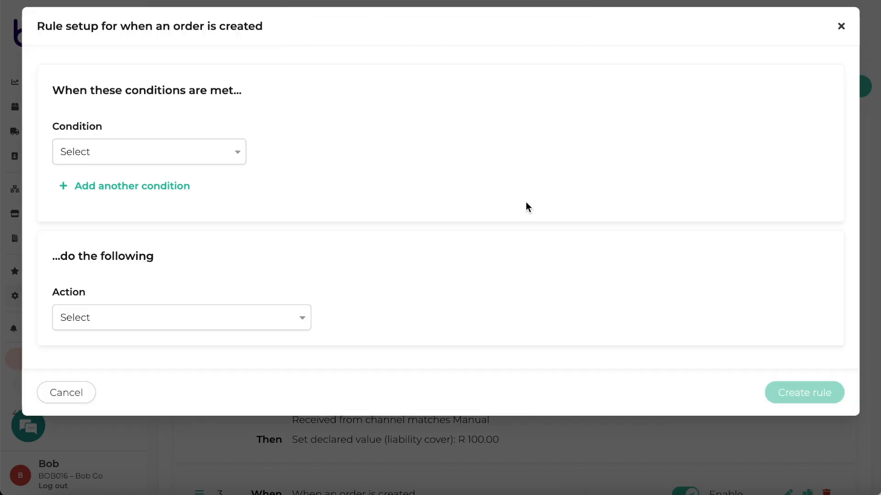
Step: Set the condition to any order item SKU contains "abcde"
left_click(212, 153)
scroll(203, 305, "down", 5)
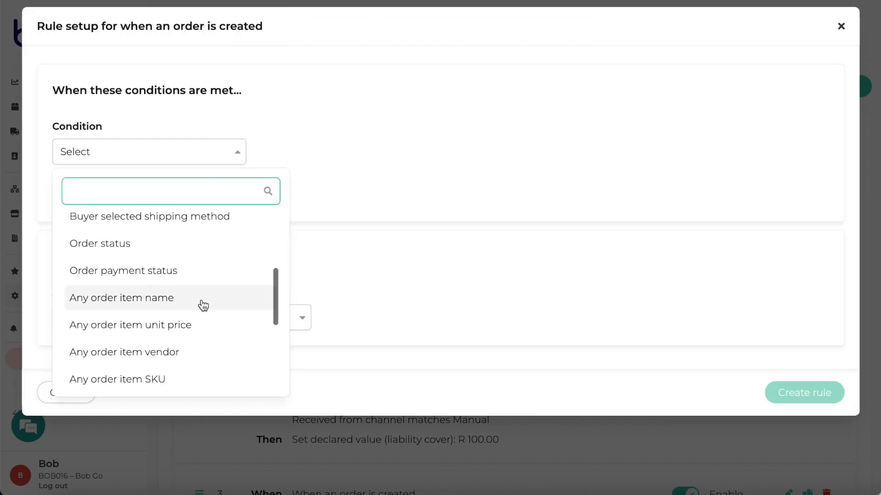
left_click(201, 307)
left_click(356, 150)
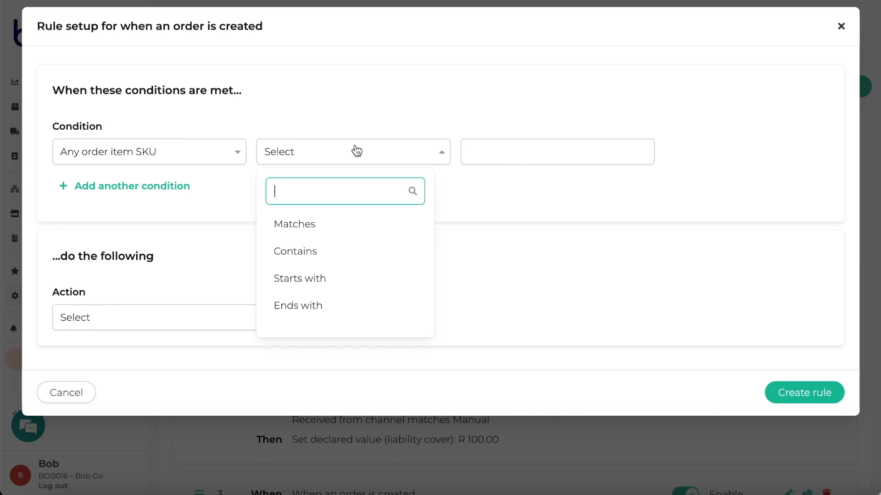
left_click(340, 248)
left_click(466, 151)
type("abcde")
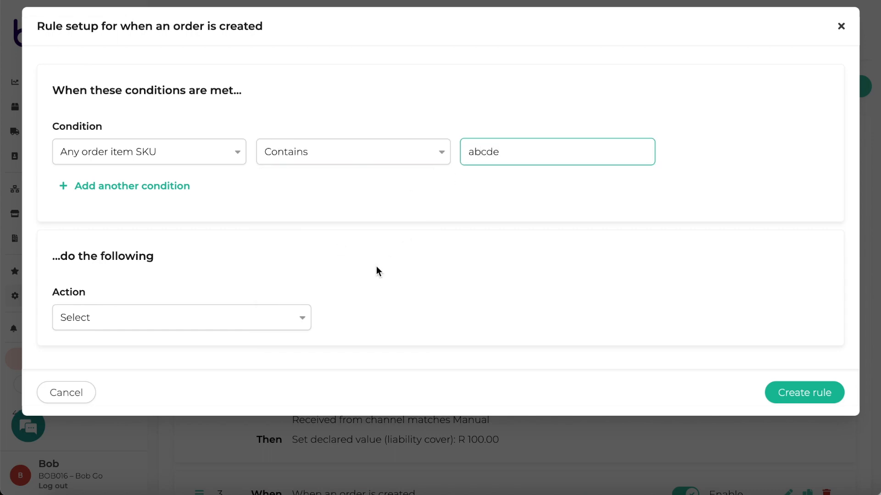
Step: Make the SKU rule set the delivery instructions to "Handle with care" and create the rule
scroll(374, 269, "down", 1)
left_click(288, 297)
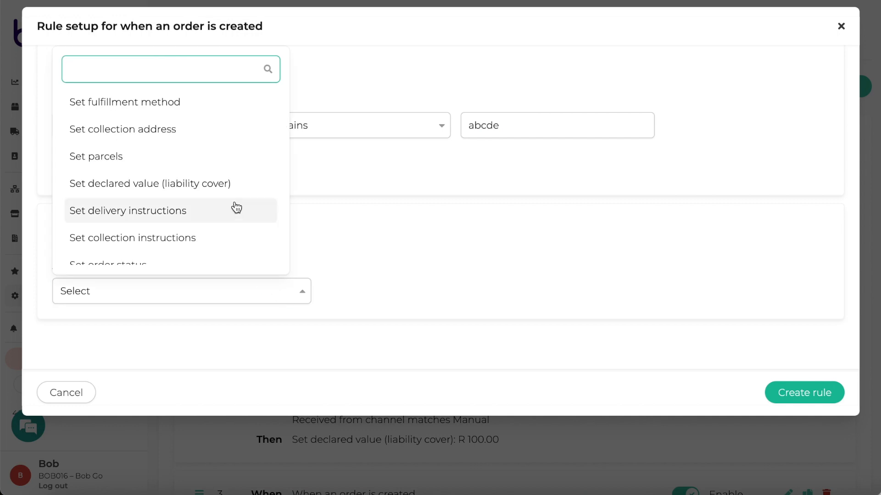
left_click(234, 207)
left_click(357, 312)
type("Han")
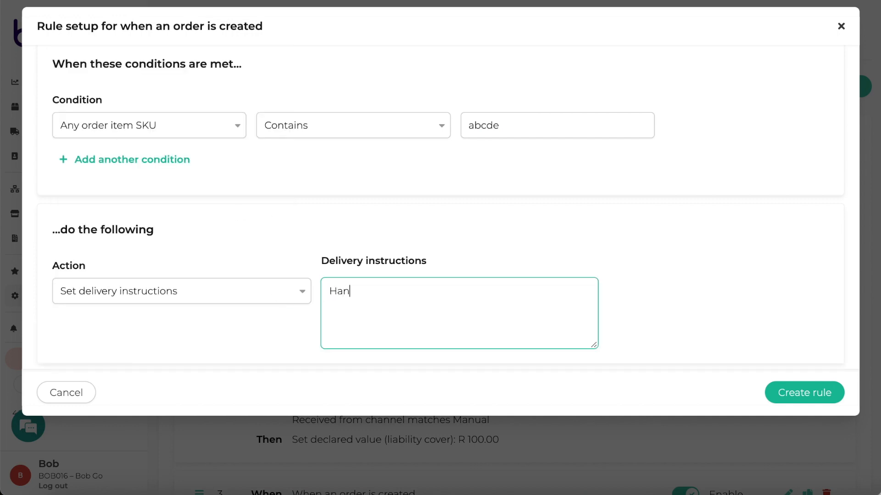
type("dle with care")
left_click(781, 389)
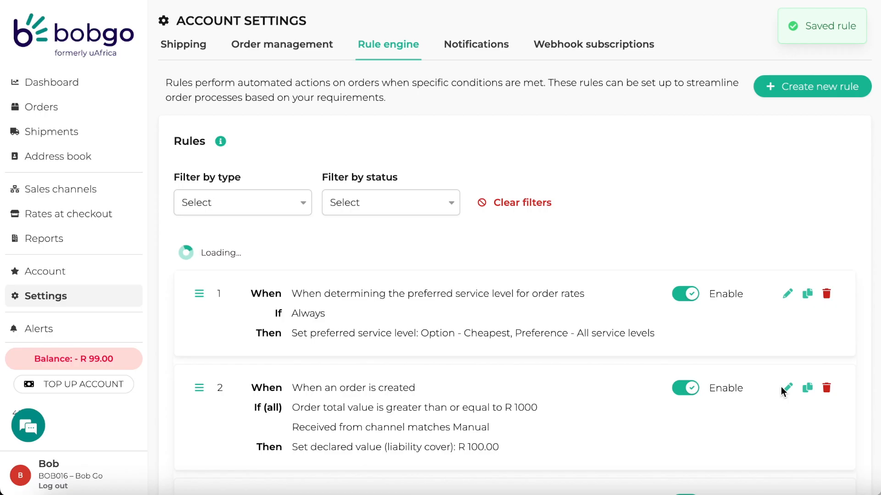
scroll(824, 147, "down", 10)
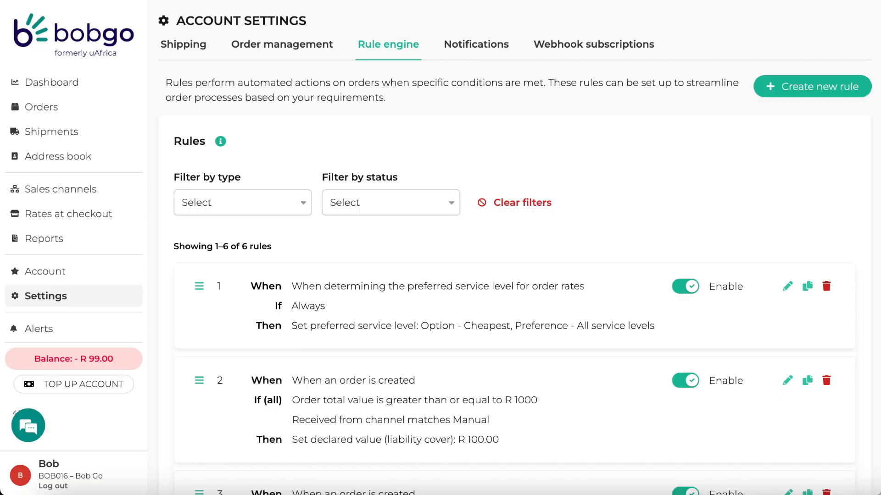
Step: Start a new rule triggered after an order has been fulfilled and proceed to its conditions
left_click(777, 87)
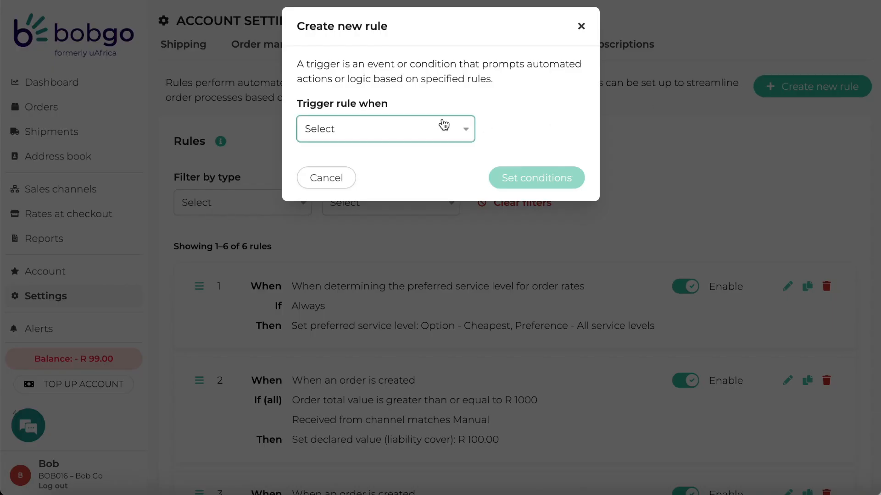
left_click(441, 122)
left_click(419, 271)
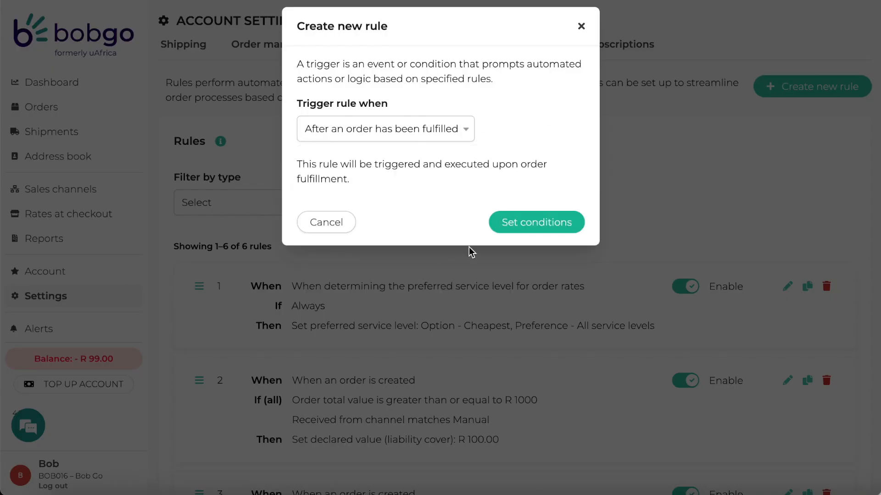
left_click(508, 224)
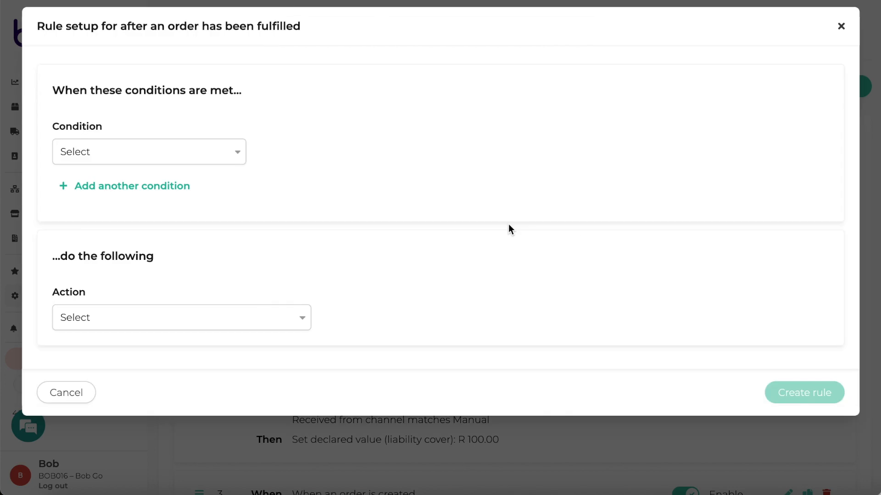
Step: Set the condition to customer delivery address contains "Pretoria"
left_click(169, 149)
scroll(194, 283, "down", 5)
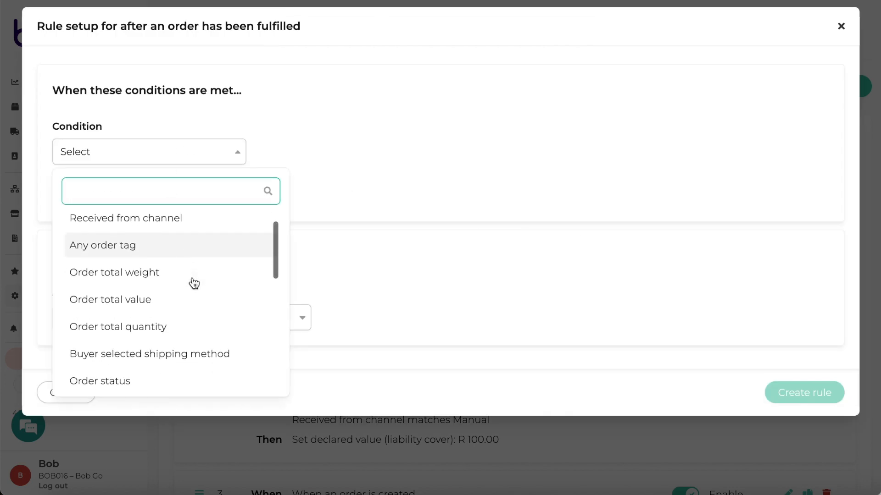
scroll(194, 283, "down", 6)
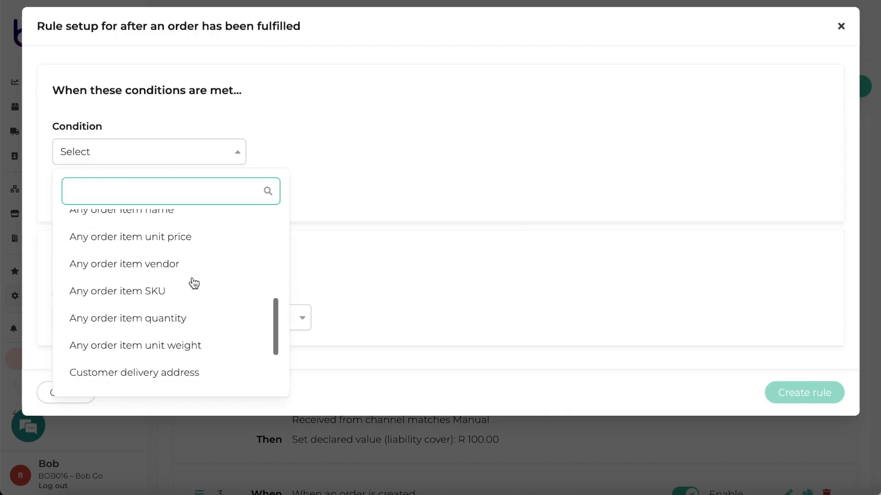
left_click(188, 295)
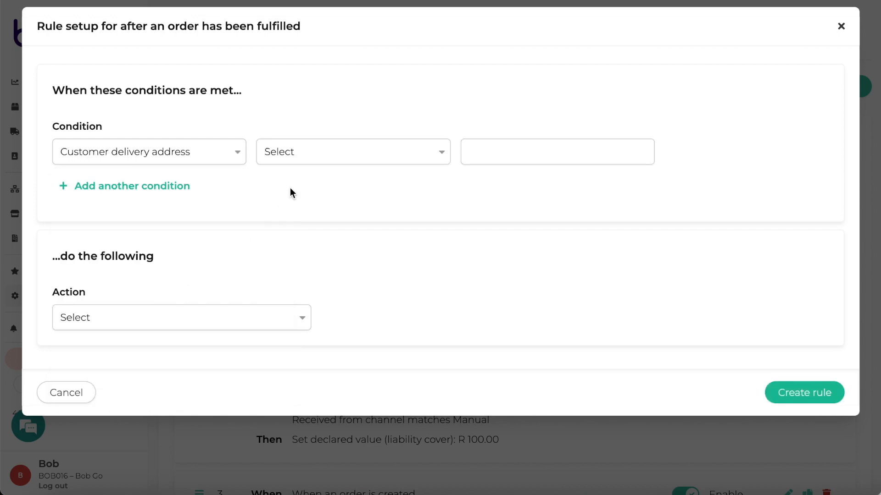
left_click(301, 161)
left_click(303, 253)
left_click(476, 153)
type("Pretoria")
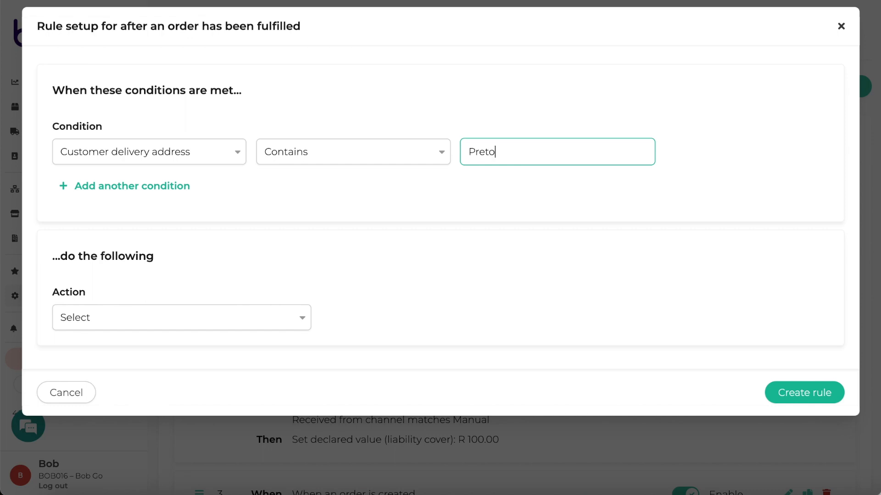
Step: Choose Set shipment tags with the tag Local - Pretoria as the fulfilment rule's action and create the rule
scroll(436, 227, "down", 1)
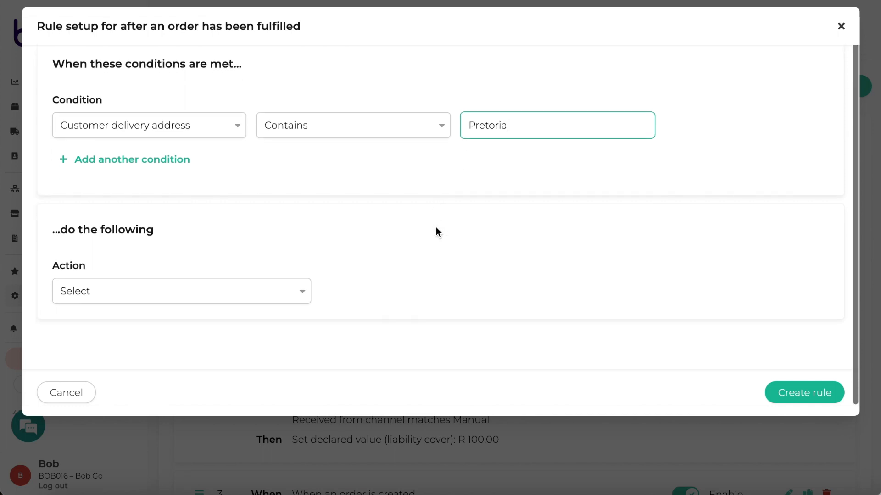
left_click(269, 297)
left_click(243, 364)
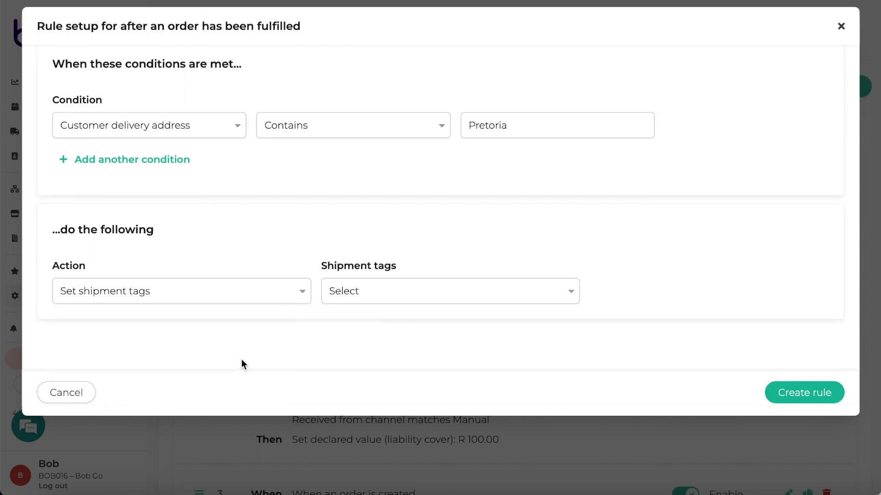
left_click(364, 299)
left_click(373, 411)
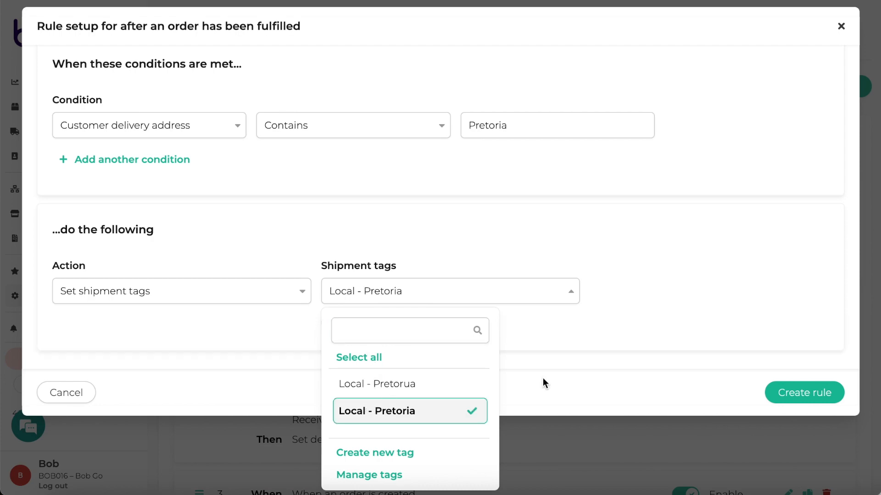
left_click(773, 393)
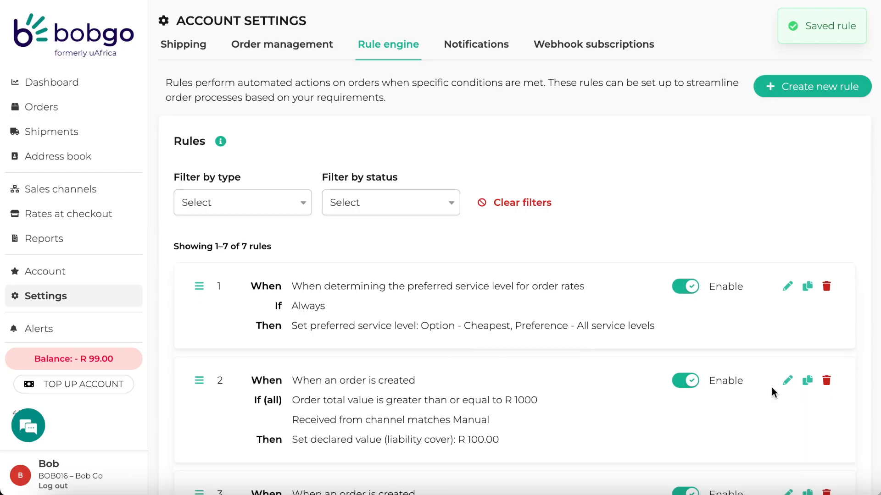
scroll(772, 388, "down", 9)
scroll(771, 387, "down", 4)
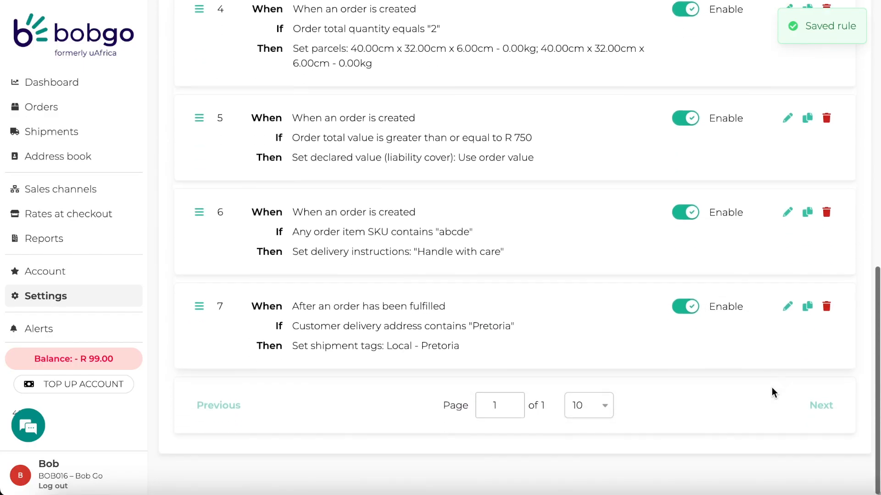